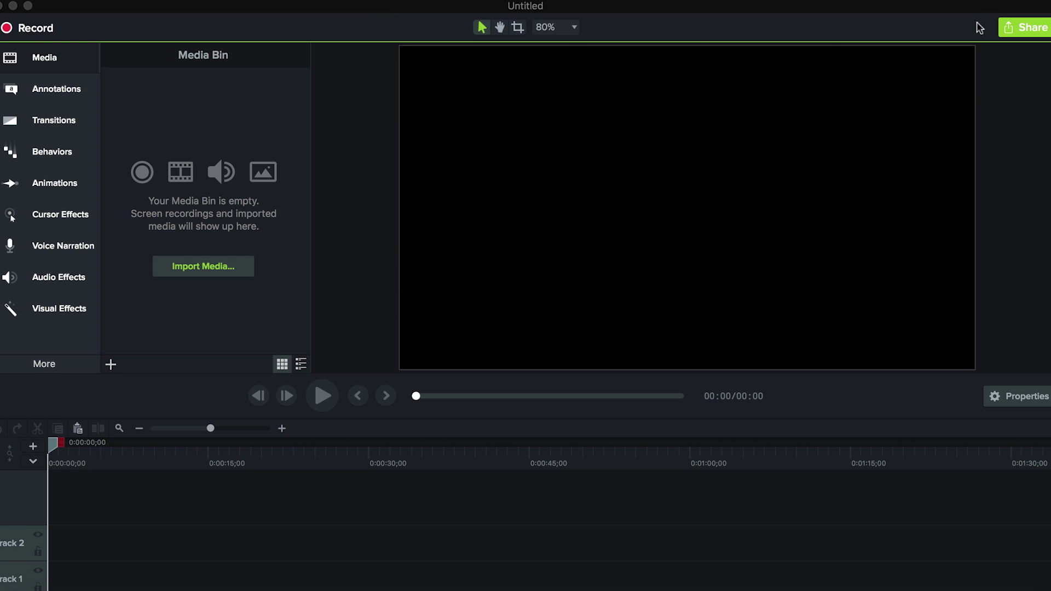
- Set the canvas dimensions preference to Custom 800x800, with width and height both 800
click(76, 2)
click(76, 3)
click(71, 73)
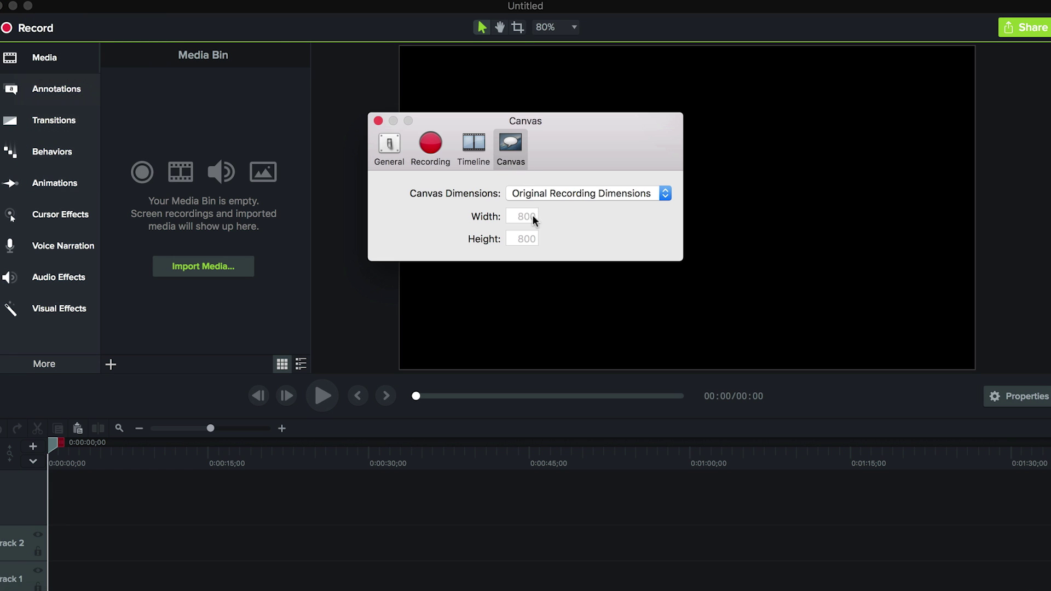
click(655, 201)
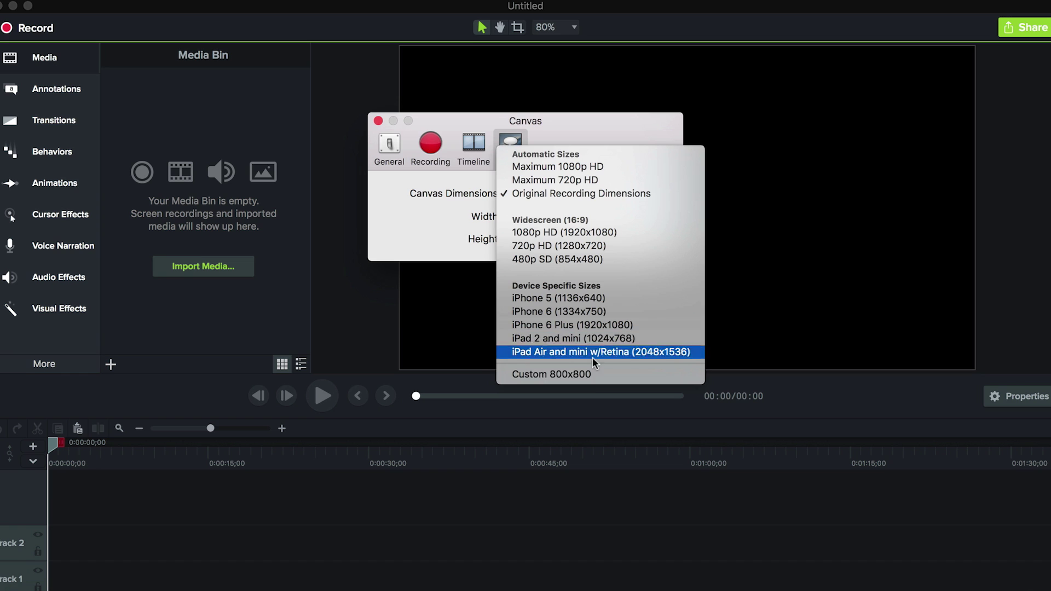
click(594, 375)
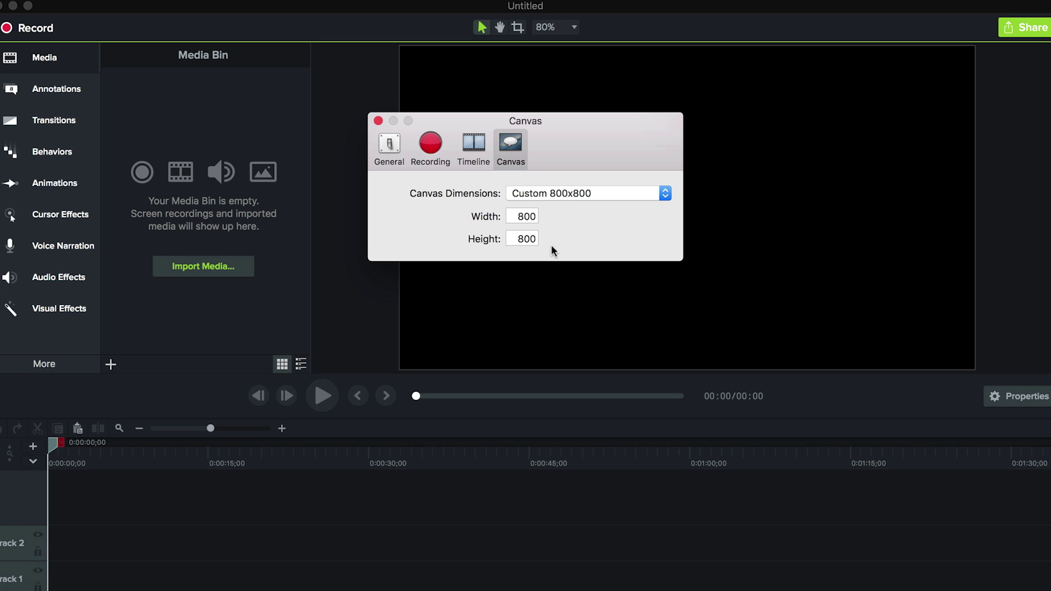
click(520, 217)
click(521, 237)
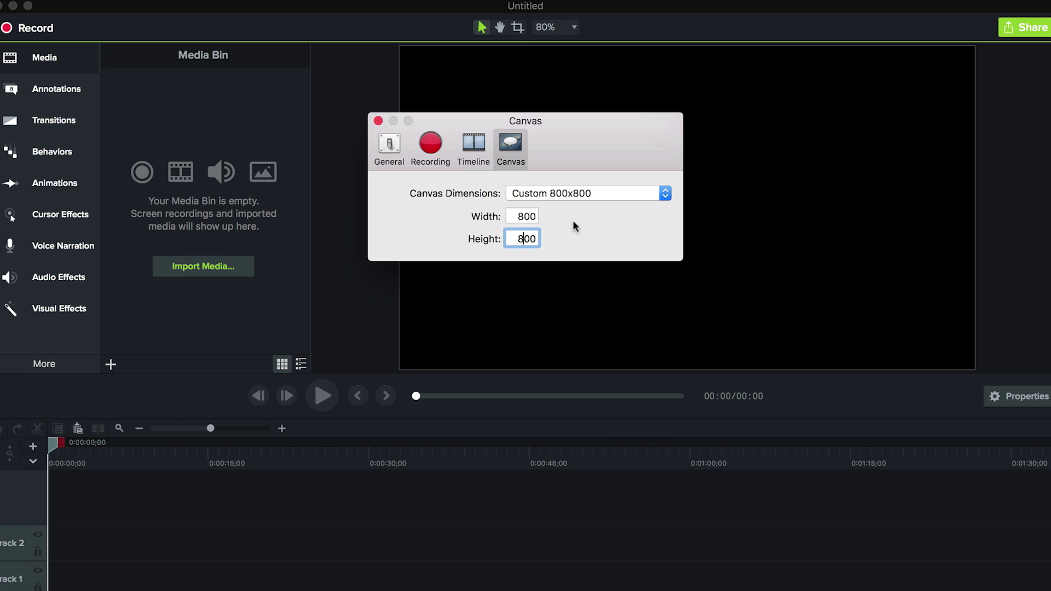
click(524, 218)
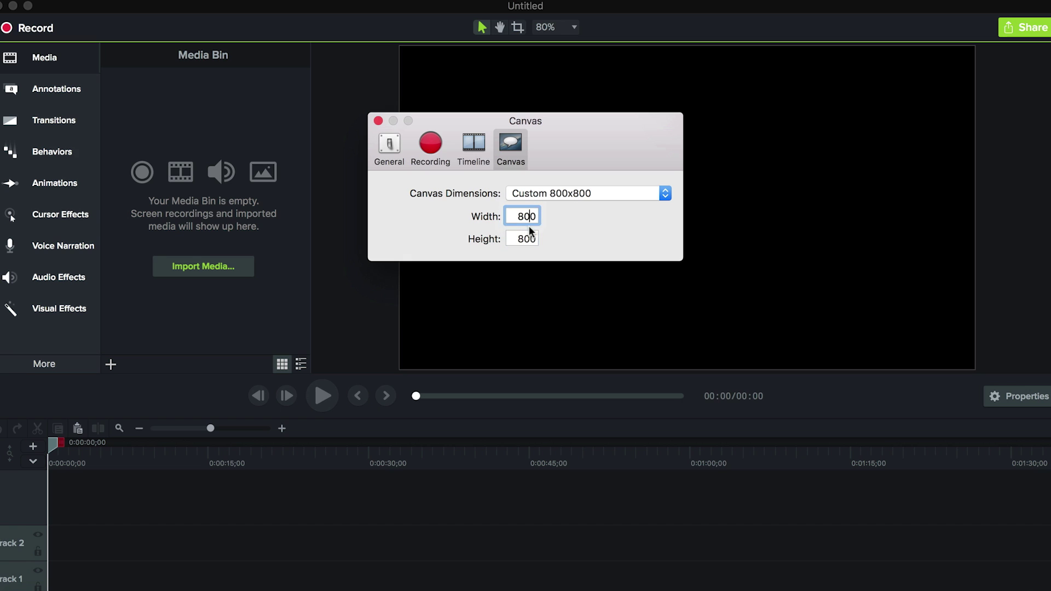
click(528, 240)
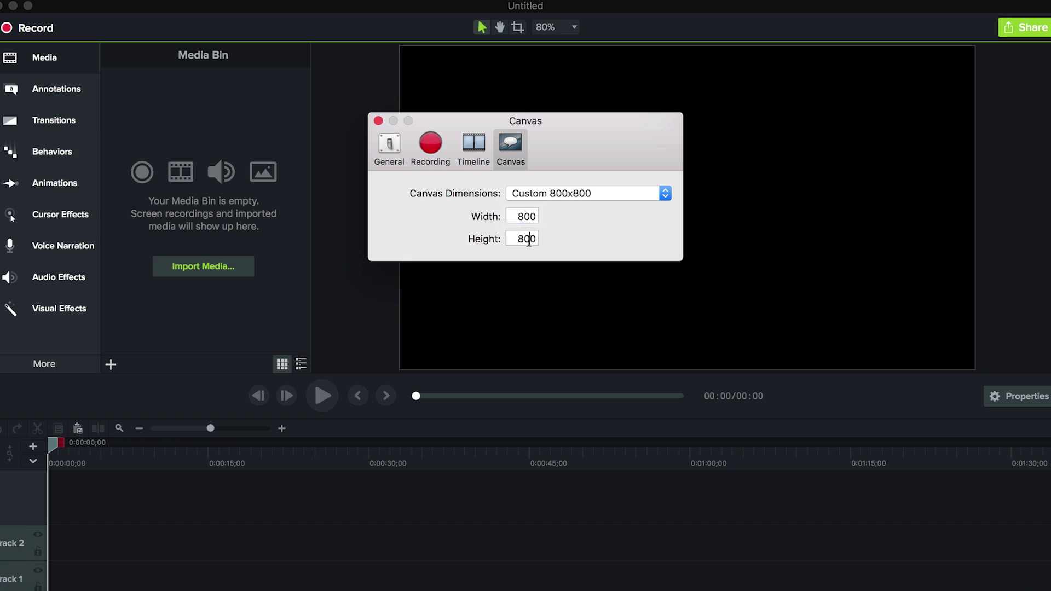
click(377, 120)
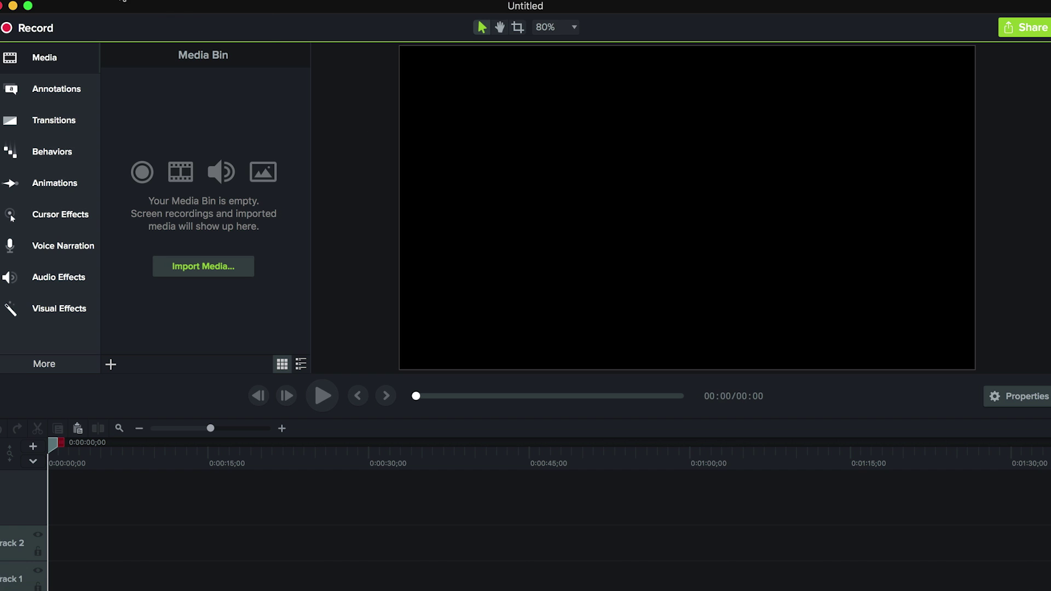
click(128, 1)
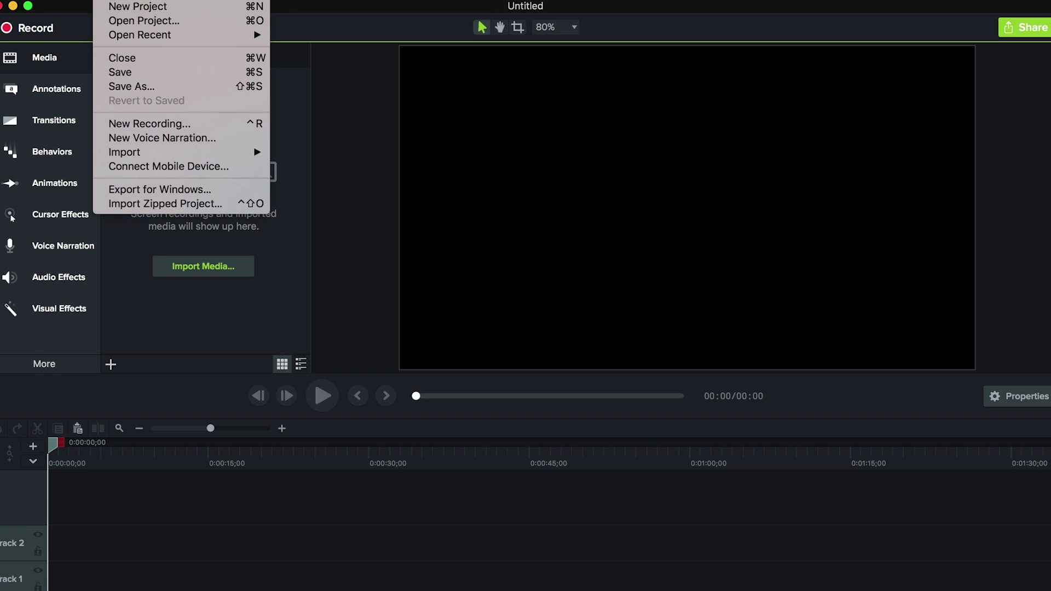
- Start a new project and import the clip '129-Reaching Greatness-YouTube -no Gfx.mp4'
click(120, 8)
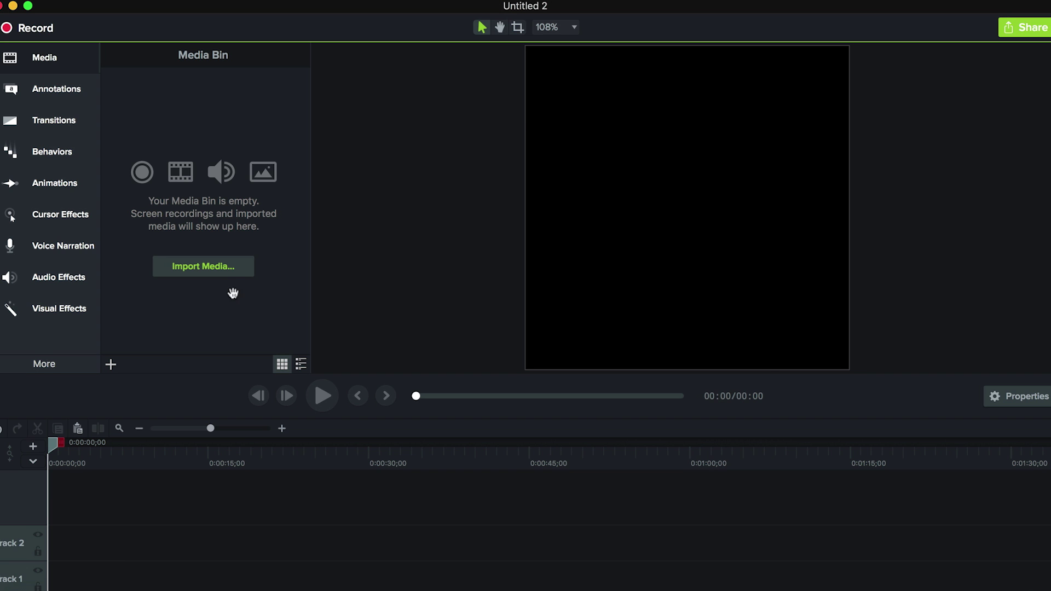
click(228, 273)
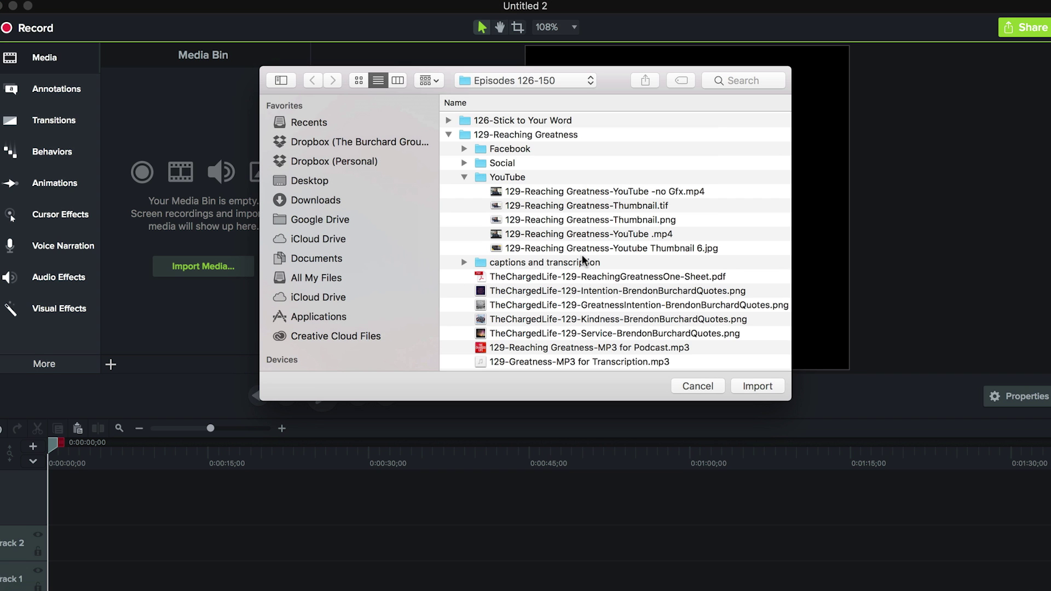
click(610, 198)
click(746, 384)
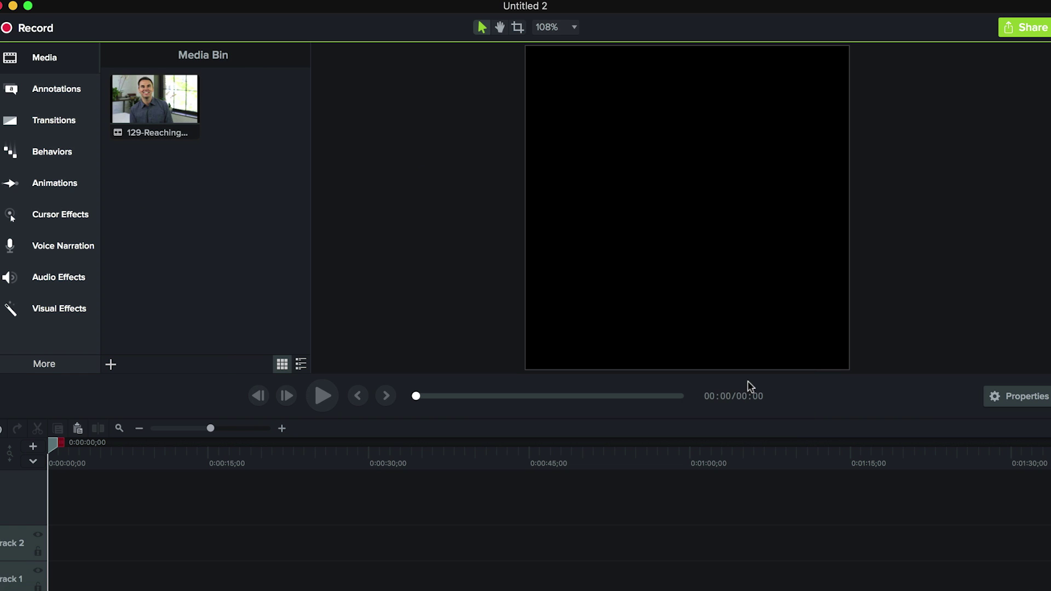
- Place the clip on the timeline and add a plain ABC text callout at the canvas top
click(141, 132)
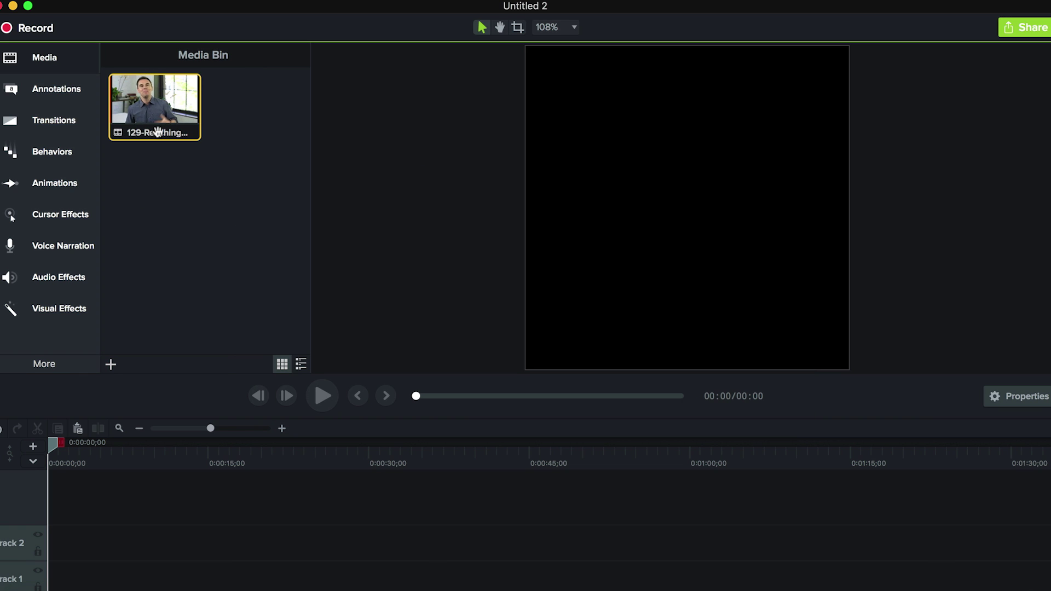
drag(154, 109, 50, 554)
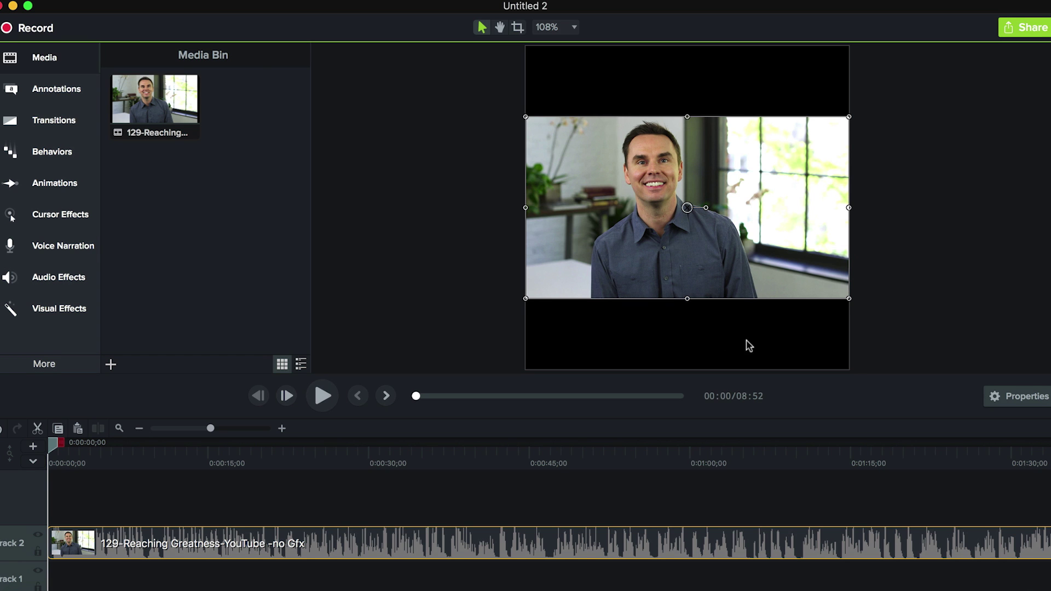
click(56, 89)
mouse_move(129, 253)
mouse_down()
mouse_move(312, 226)
mouse_move(631, 88)
mouse_move(631, 69)
mouse_up()
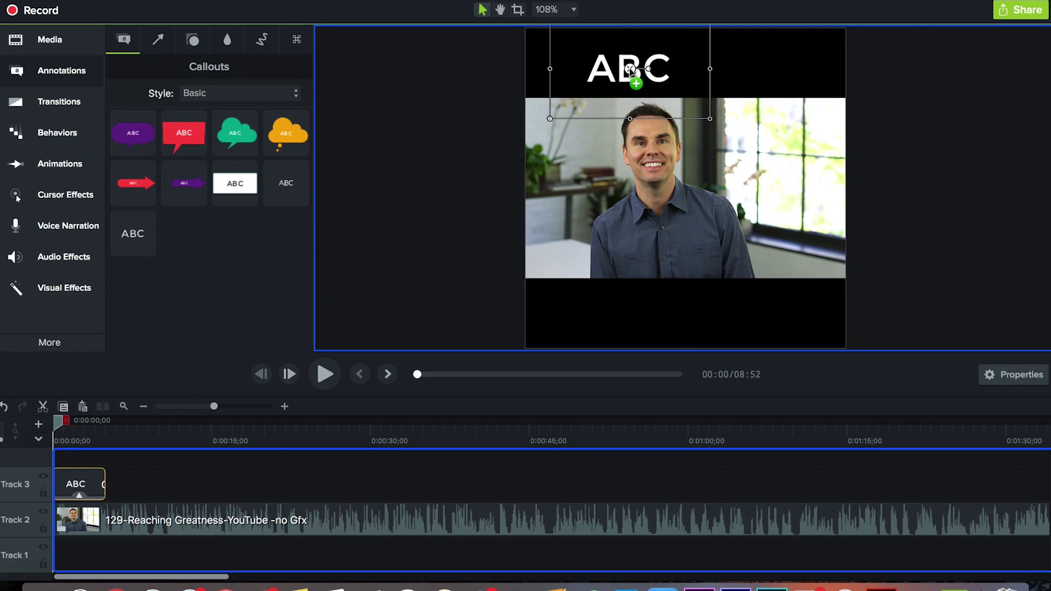
- Change the callout text to 'Letterbox Effect' and widen and shorten it to fit the top band
double_click(634, 71)
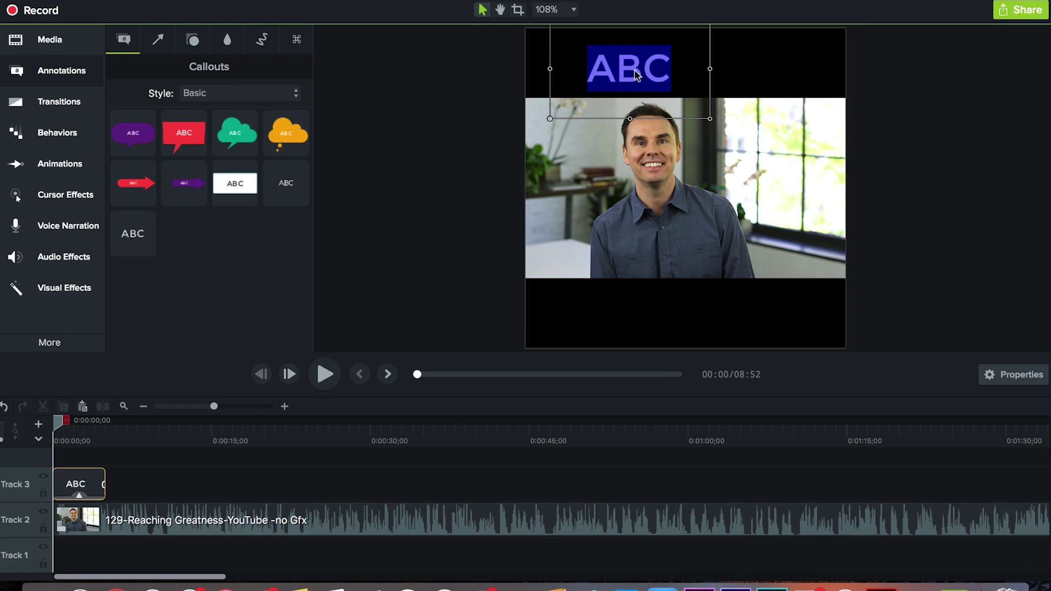
text(Letterbox E)
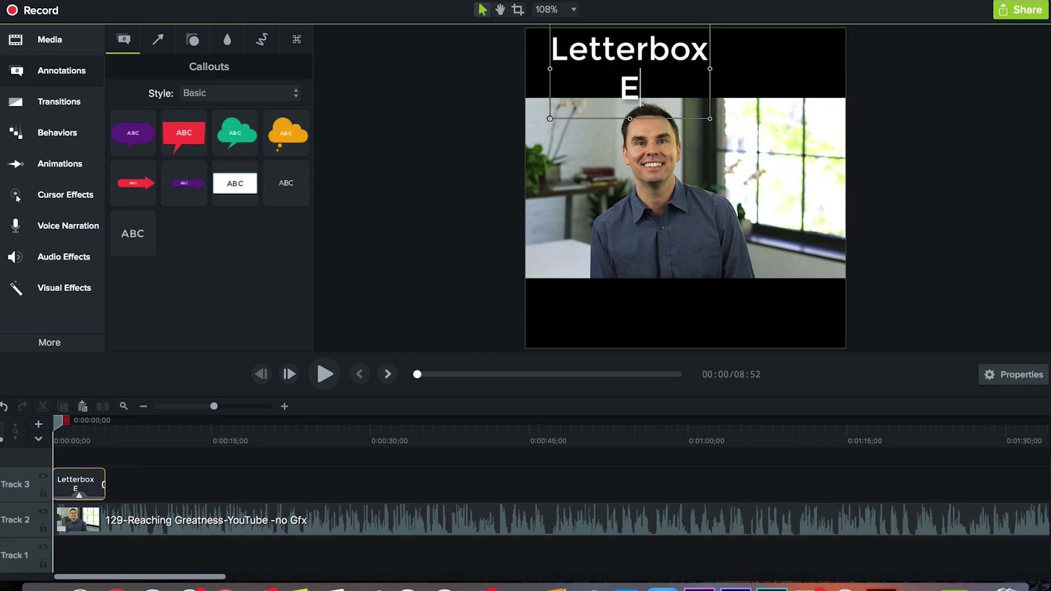
text(ffect)
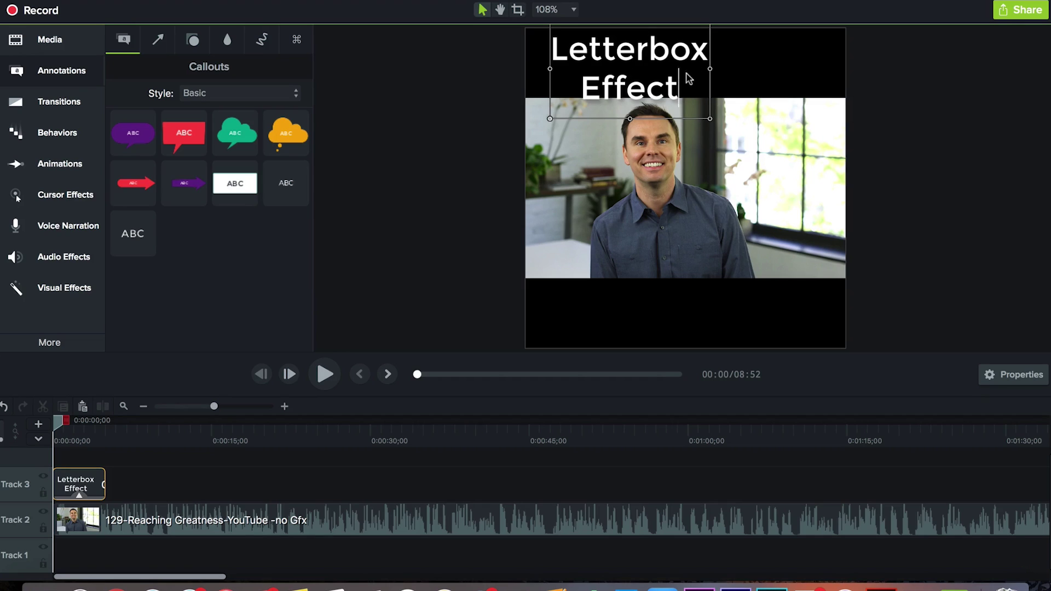
drag(710, 69, 846, 72)
drag(553, 69, 526, 69)
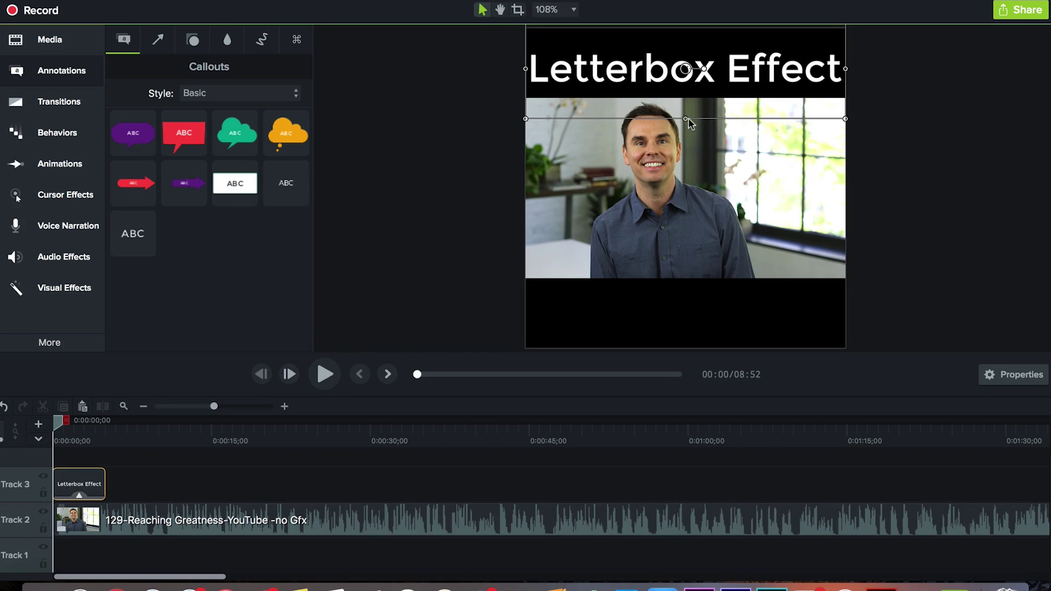
drag(686, 118, 689, 103)
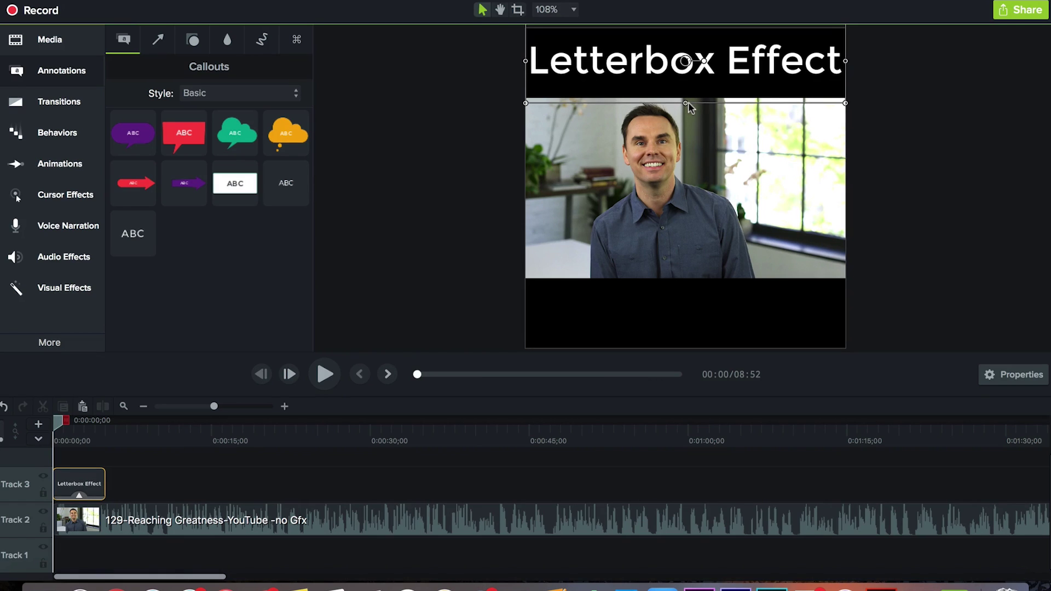
- Add a white rectangle at the canvas top right, resized to cover the word 'Effect'
click(450, 227)
click(193, 39)
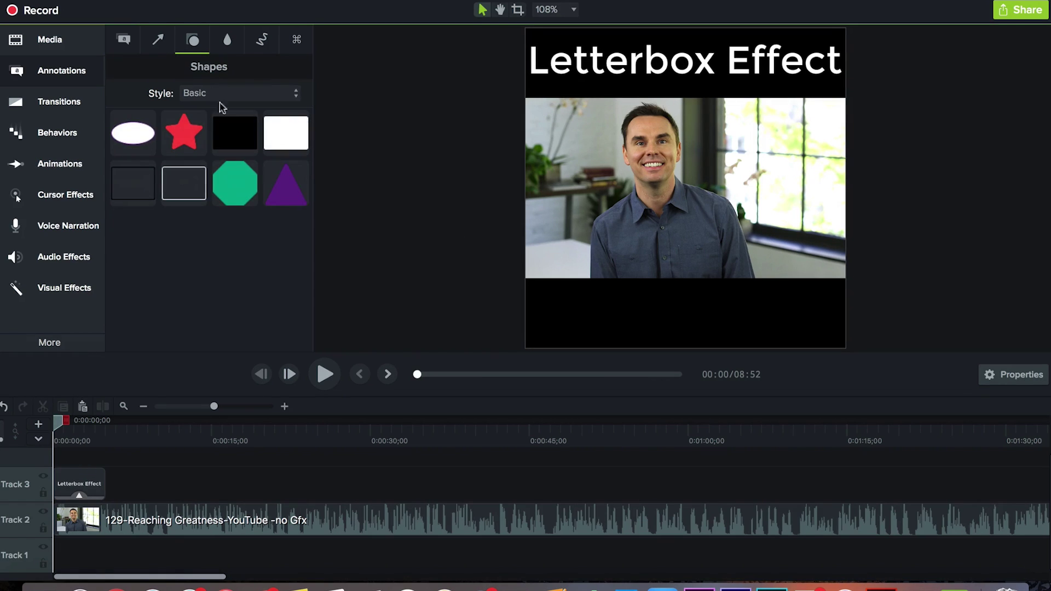
click(283, 128)
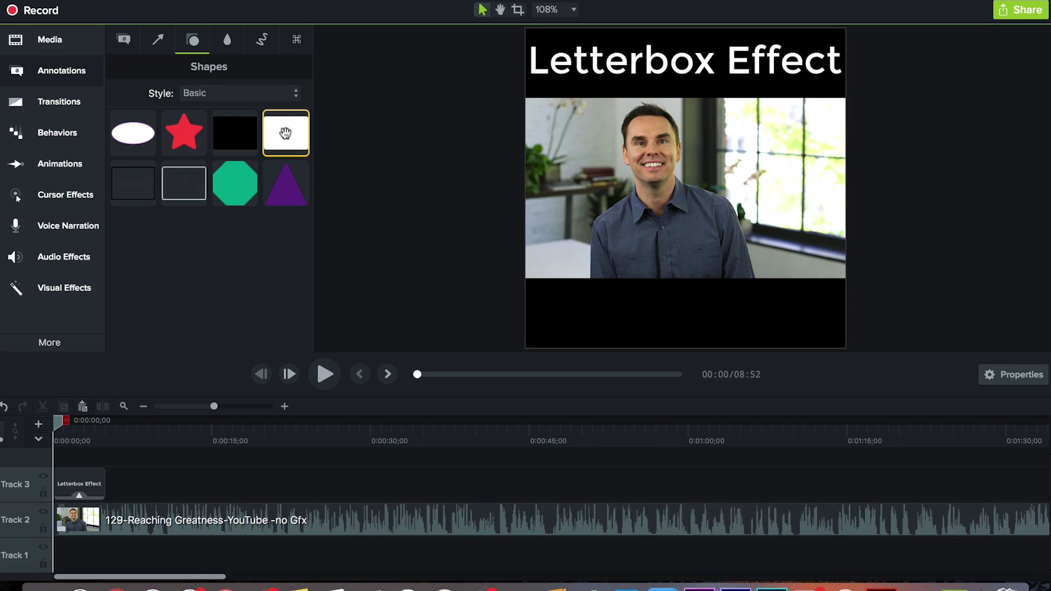
drag(285, 132, 845, 65)
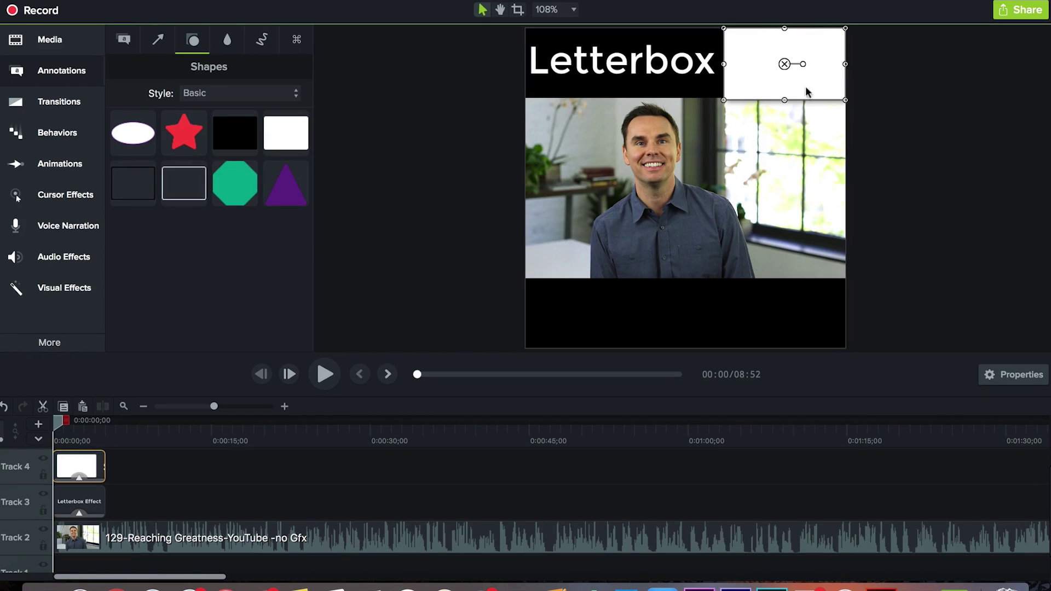
drag(785, 100, 785, 85)
drag(786, 31, 785, 38)
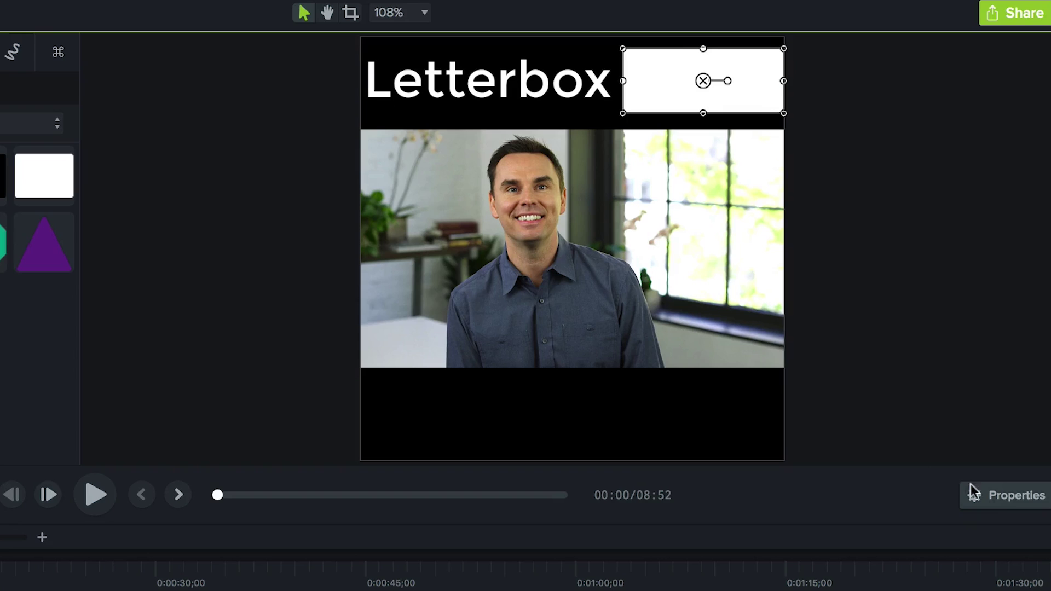
- Change the rectangle's fill colour to bright red
click(972, 491)
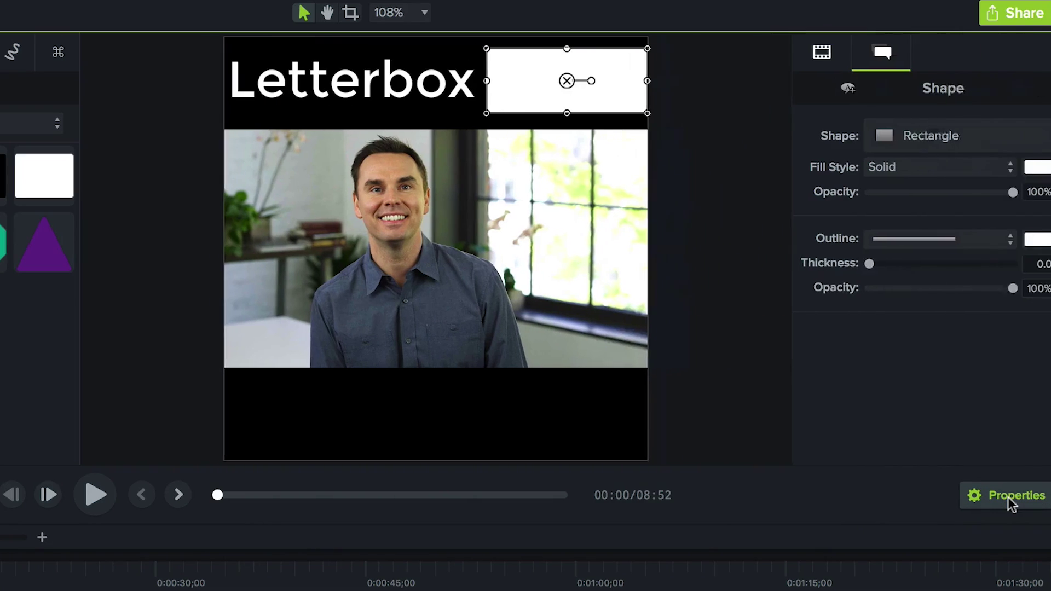
click(1027, 167)
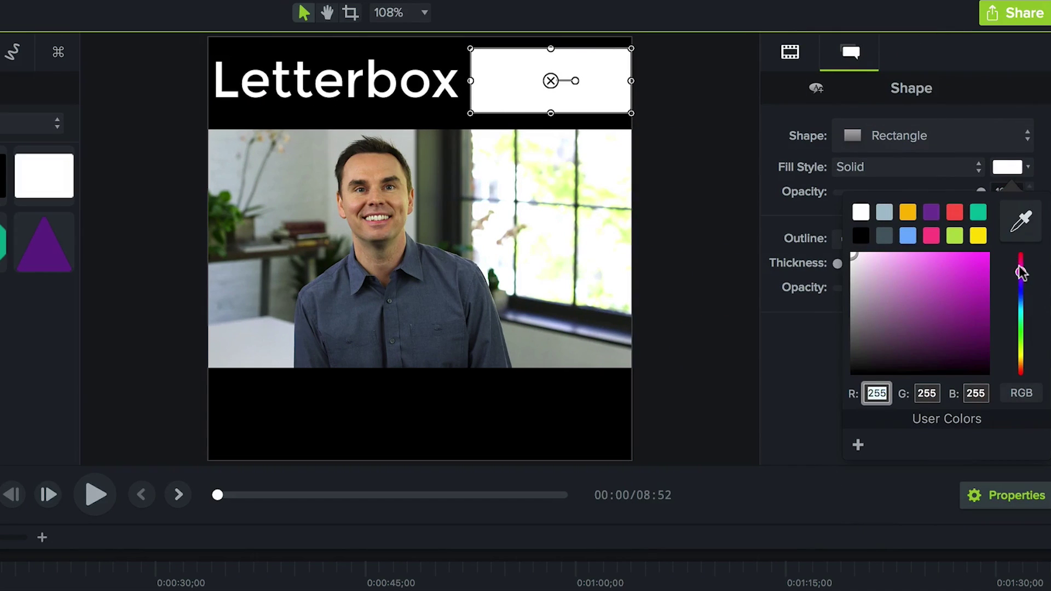
drag(1020, 272, 1020, 244)
click(980, 261)
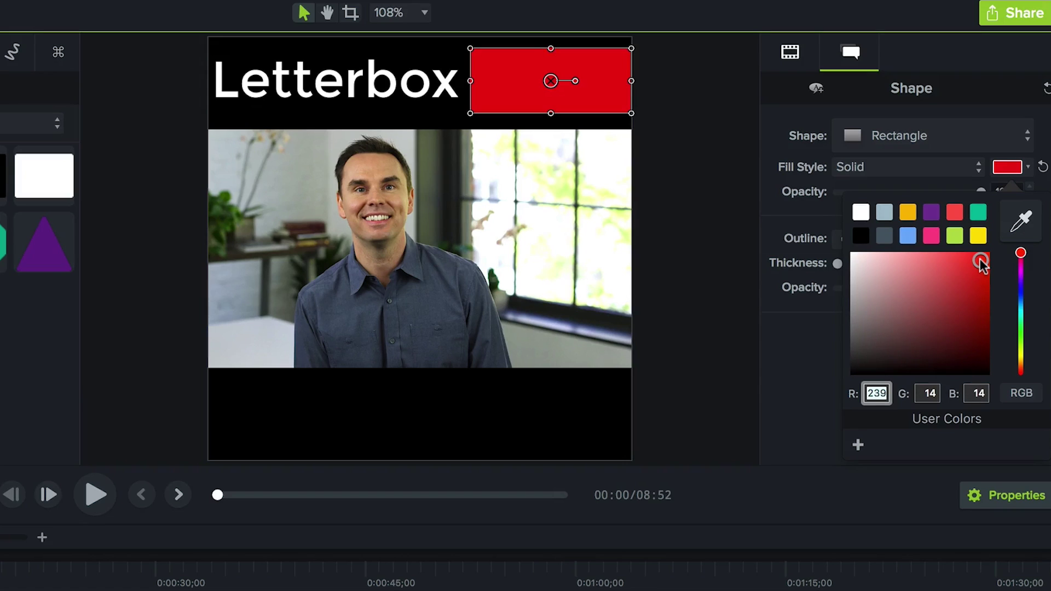
- Send the red rectangle backward so it sits behind the 'Effect' text
right_click(609, 92)
mouse_move(685, 207)
click(936, 237)
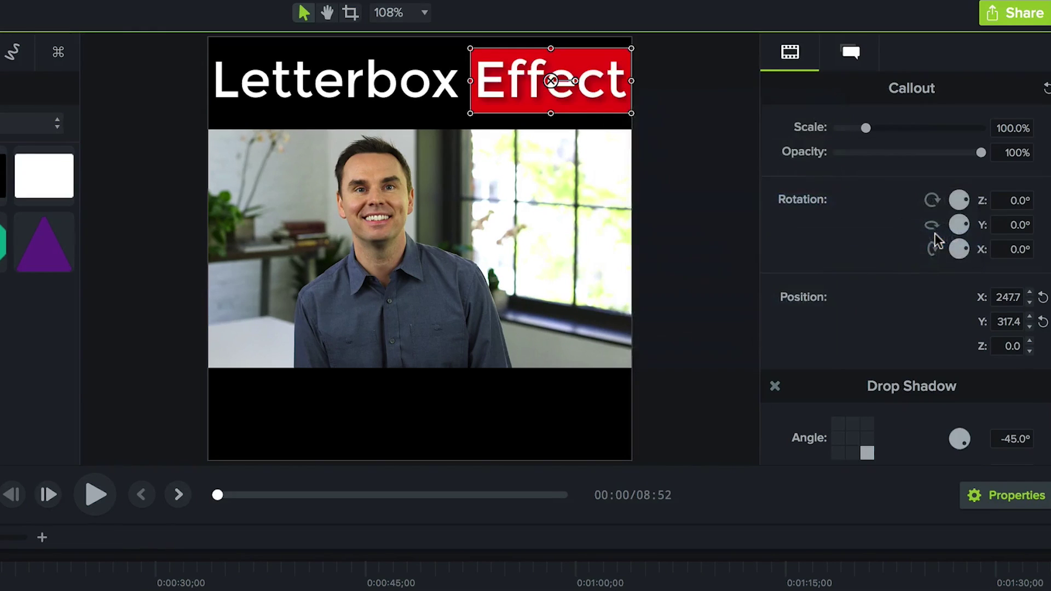
click(720, 220)
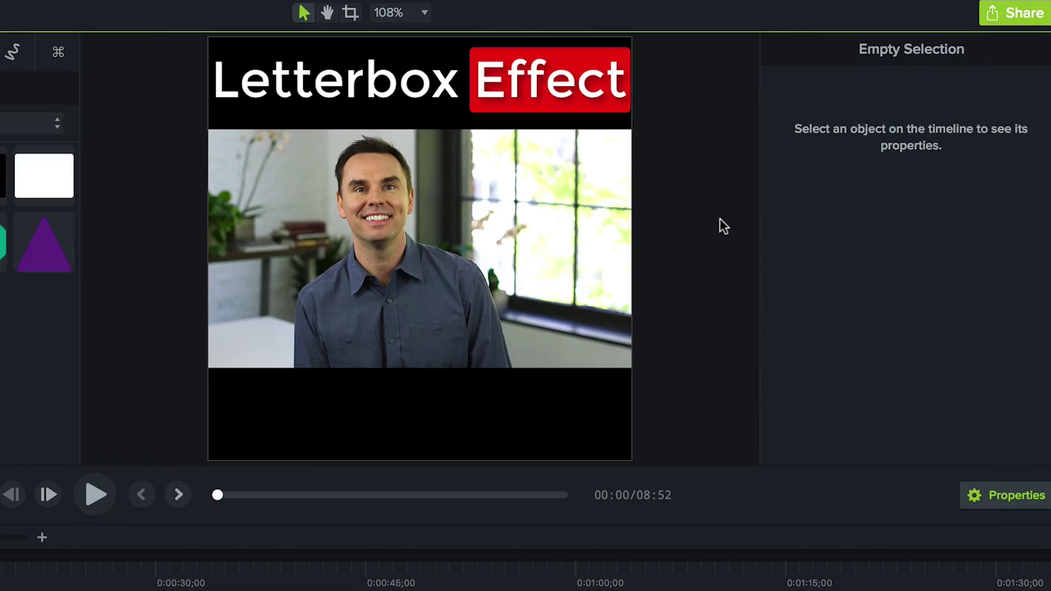